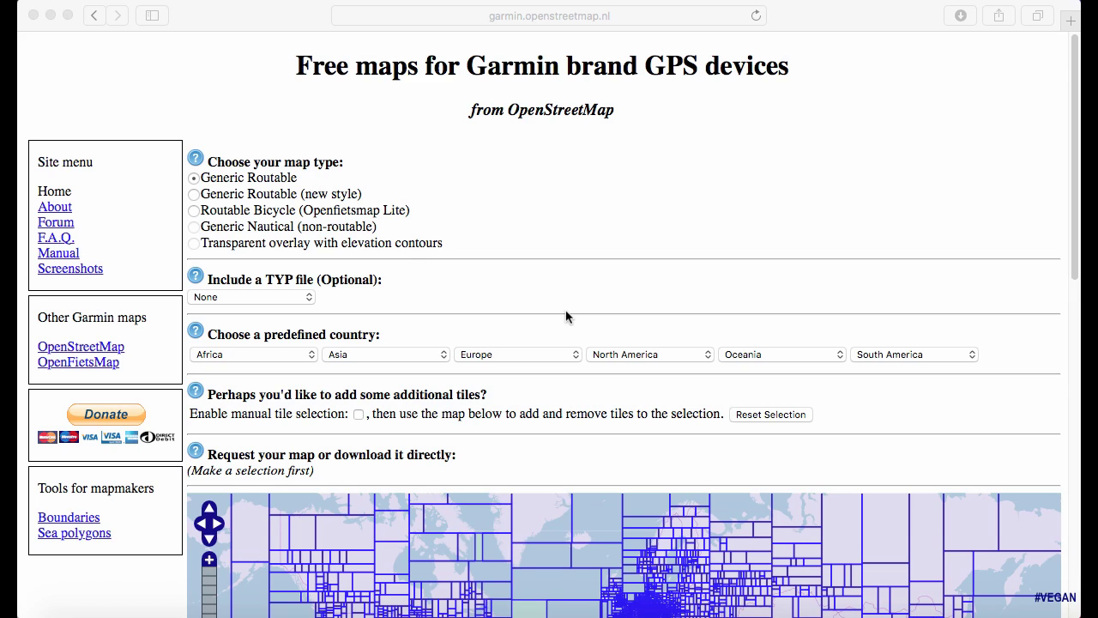
Choose the Routable Bicycle (Openfietsmap Lite) map type and scroll down to the tile map.
{"action": "left_click", "coordinate": [555, 17]}
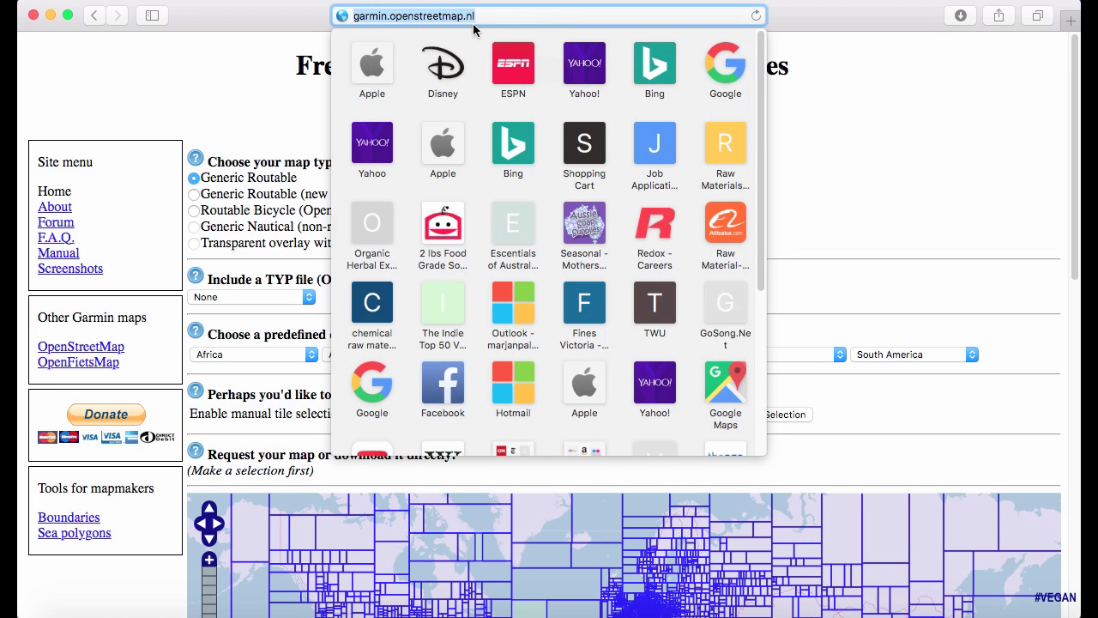
{"action": "left_click", "coordinate": [250, 73]}
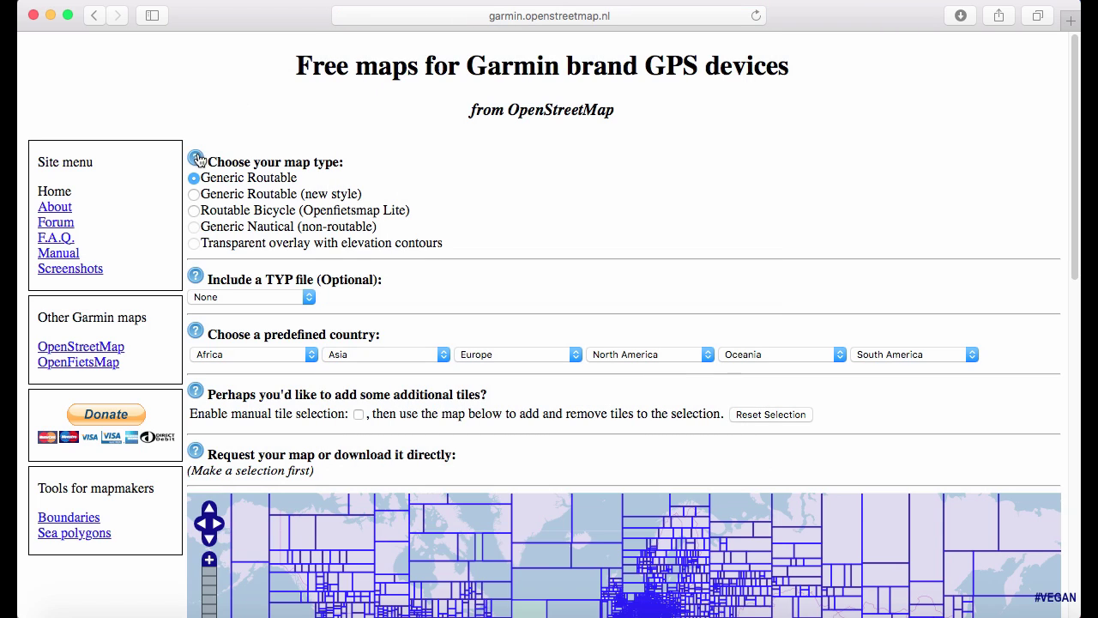
{"action": "left_click", "coordinate": [195, 211]}
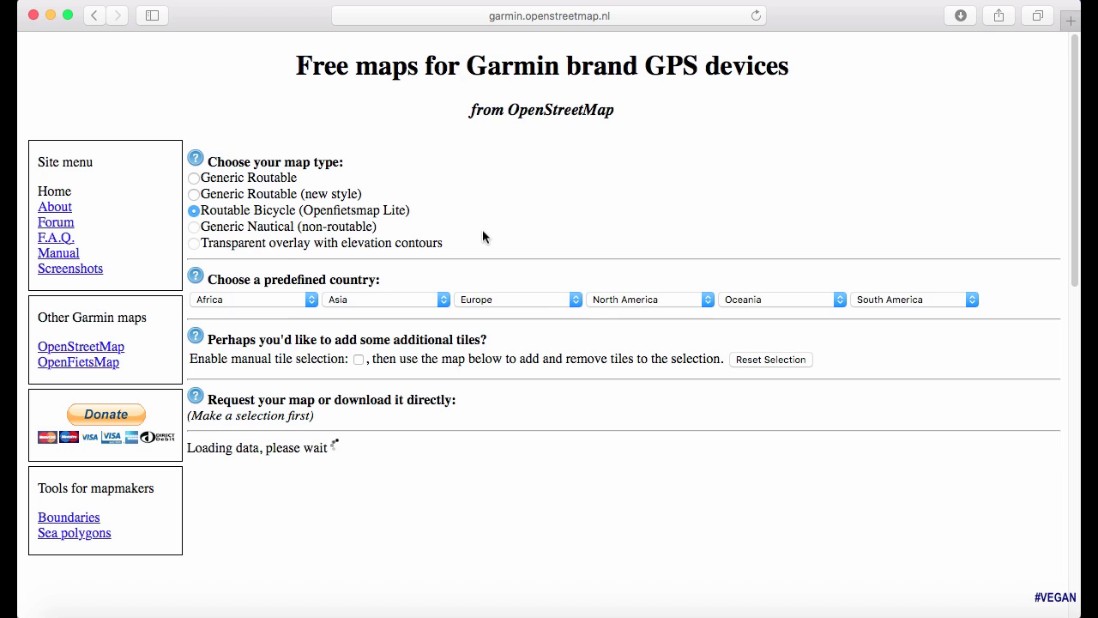
{"action": "scroll", "coordinate": [482, 233], "scroll_direction": "down", "scroll_amount": 1}
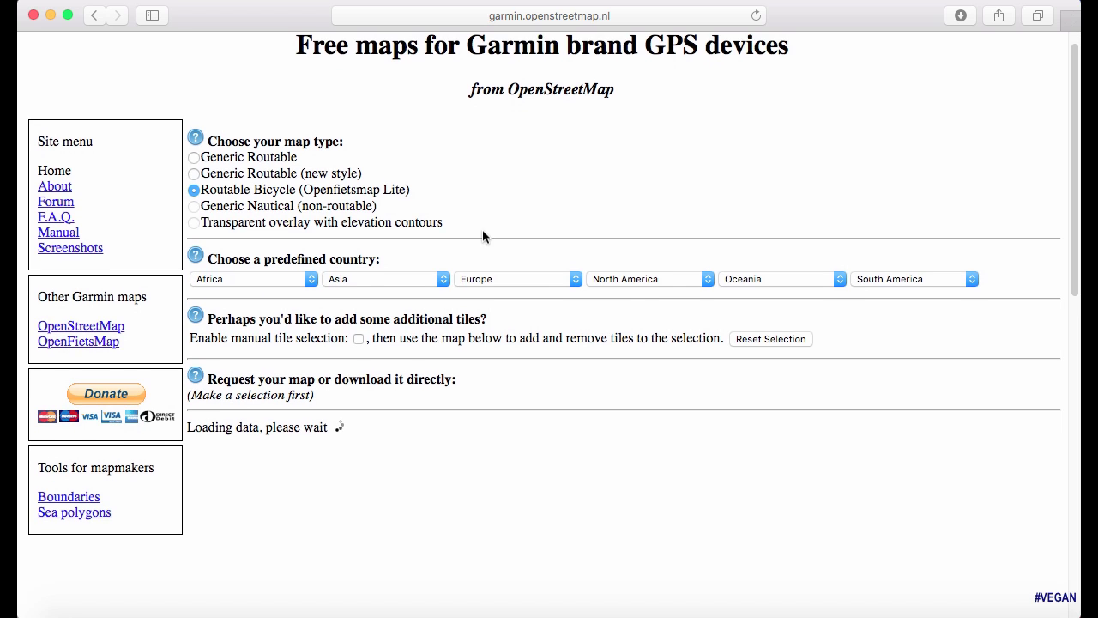
{"action": "scroll", "coordinate": [482, 233], "scroll_direction": "down", "scroll_amount": 5}
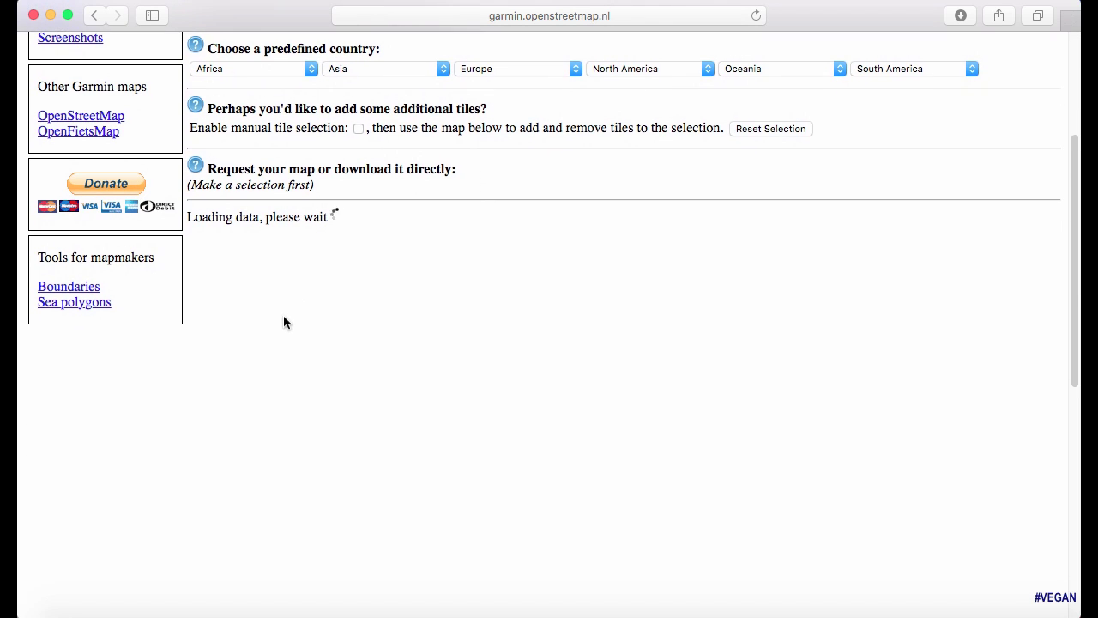
{"action": "scroll", "coordinate": [286, 322], "scroll_direction": "down", "scroll_amount": 3}
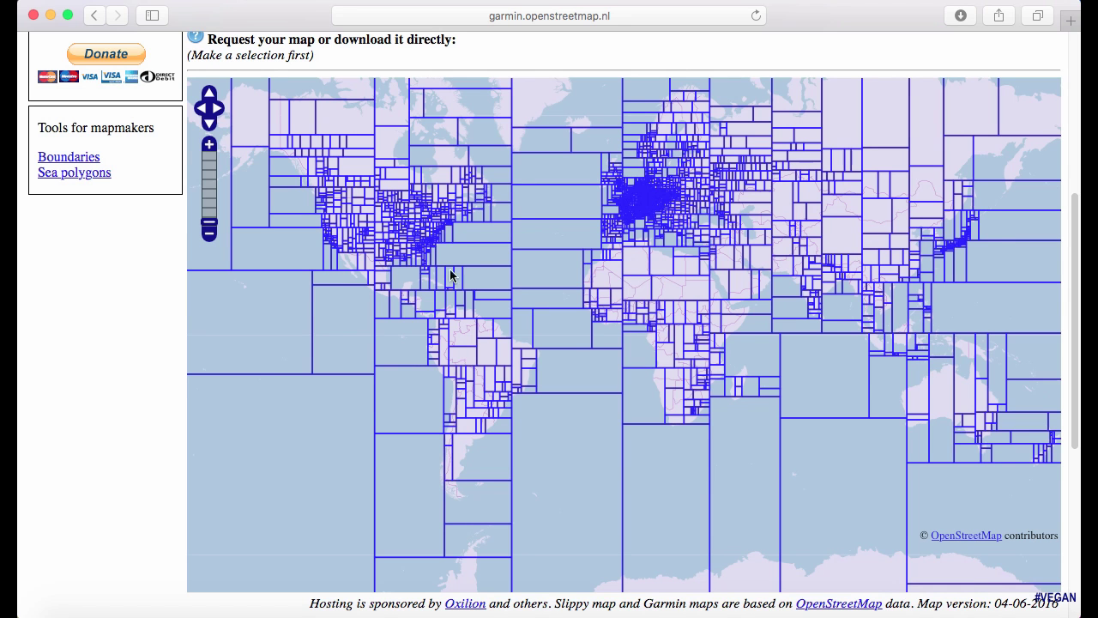
Pan and zoom the world tile map to centre on Thailand and Southeast Asia.
{"action": "left_click_drag", "start_coordinate": [834, 305], "coordinate": [486, 326]}
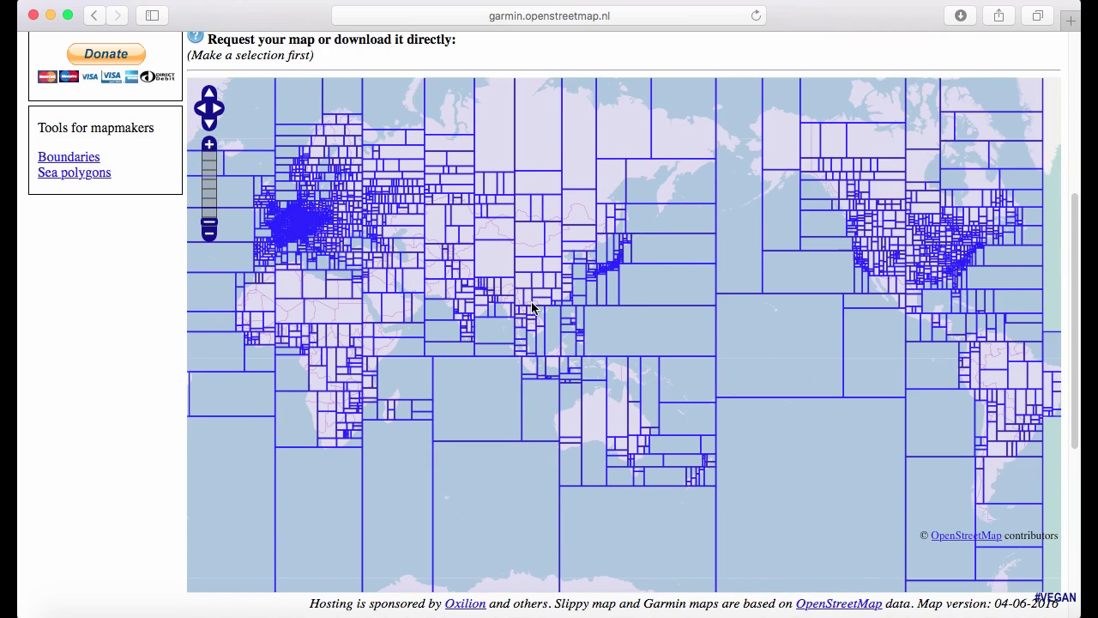
{"action": "scroll", "coordinate": [532, 308], "scroll_direction": "up", "scroll_amount": 3}
{"action": "scroll", "coordinate": [507, 332], "scroll_direction": "up", "scroll_amount": 2}
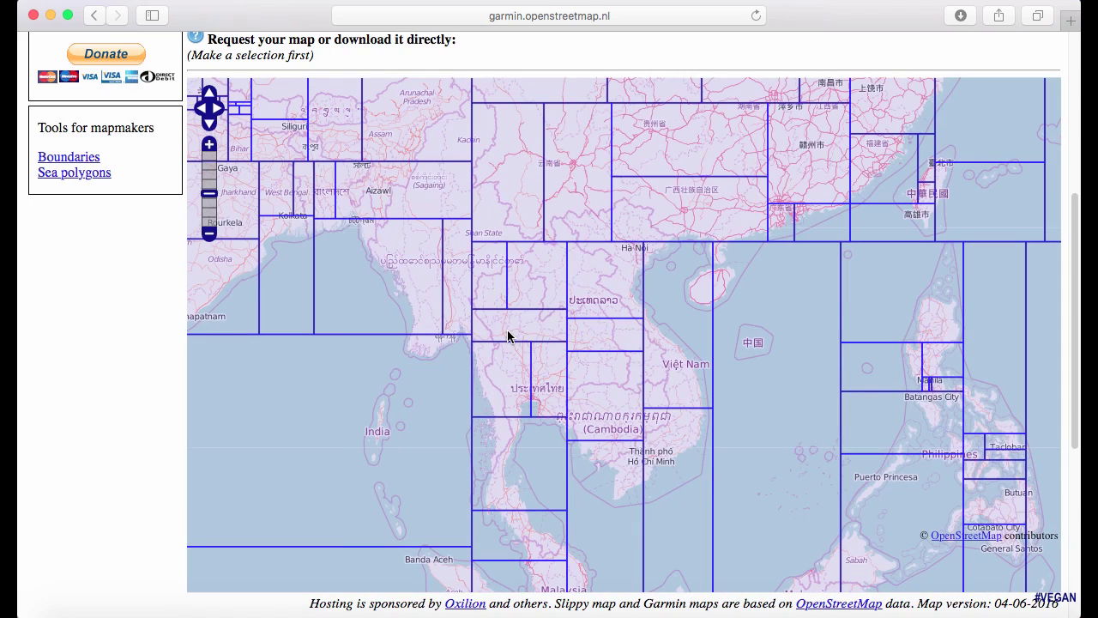
{"action": "left_click_drag", "start_coordinate": [507, 371], "coordinate": [507, 331]}
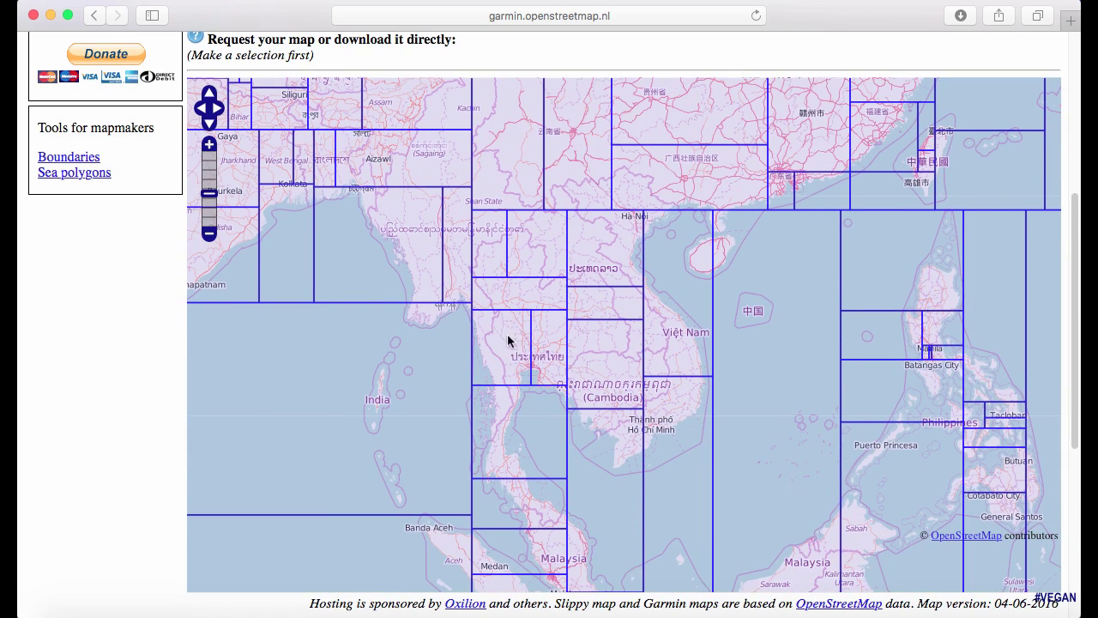
{"action": "scroll", "coordinate": [131, 309], "scroll_direction": "up", "scroll_amount": 3}
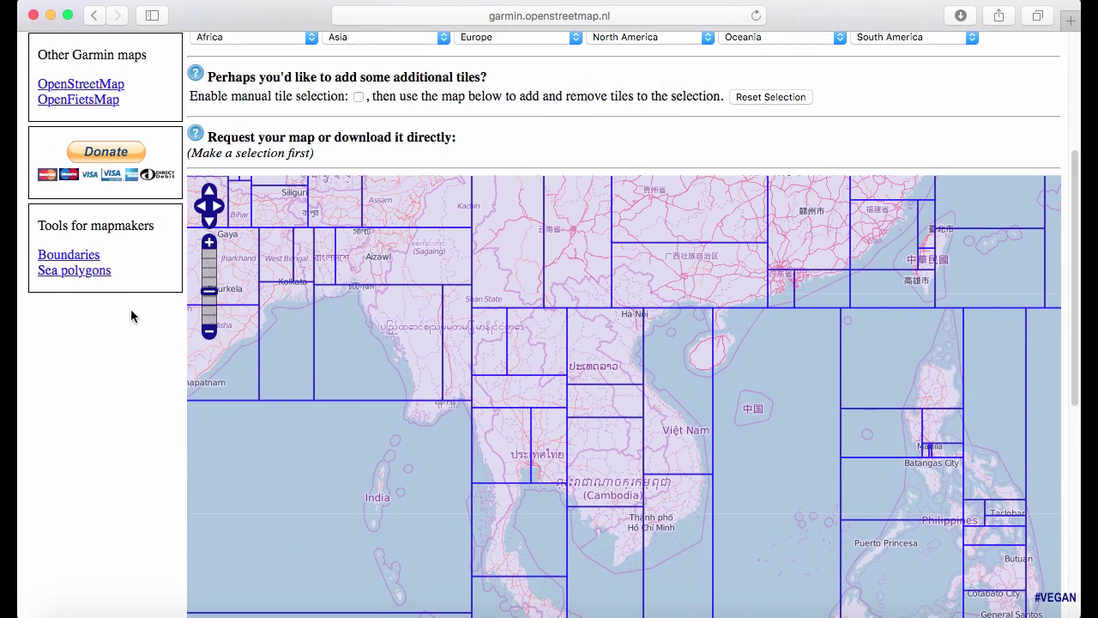
Enable manual tile selection and box-select tiles over Thailand, Laos, Cambodia and Vietnam.
{"action": "left_click", "coordinate": [361, 99]}
{"action": "scroll", "coordinate": [71, 444], "scroll_direction": "down", "scroll_amount": 3}
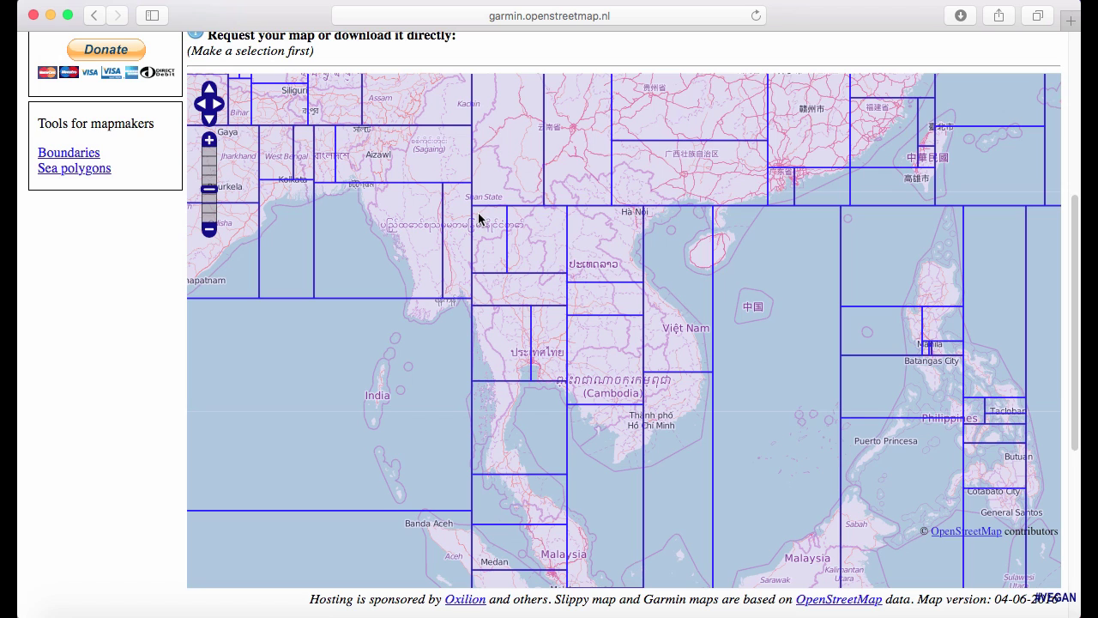
{"action": "left_click_drag", "start_coordinate": [478, 214], "coordinate": [706, 509]}
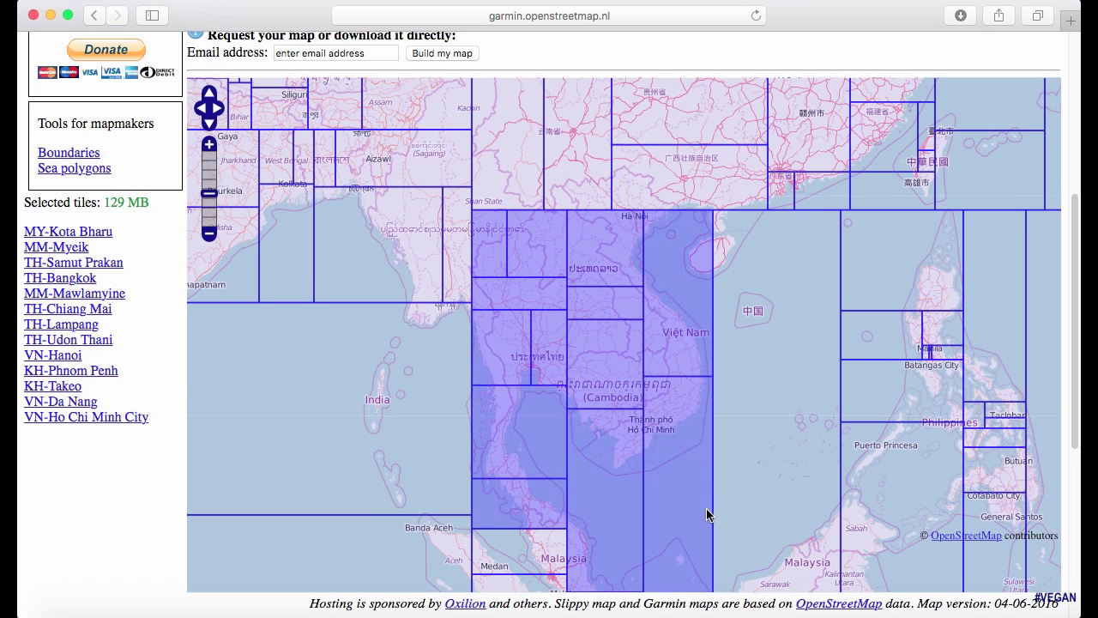
Add the CN-Kunming and CN-Yunfu tiles, bringing the selection to 143 MB.
{"action": "left_click", "coordinate": [577, 178]}
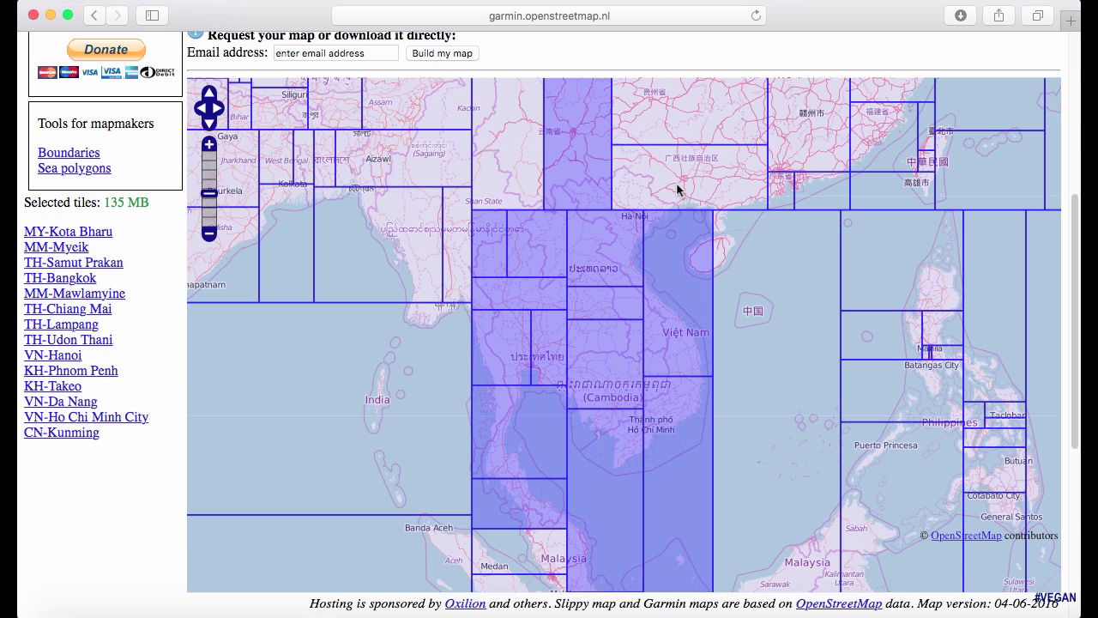
{"action": "left_click", "coordinate": [678, 188]}
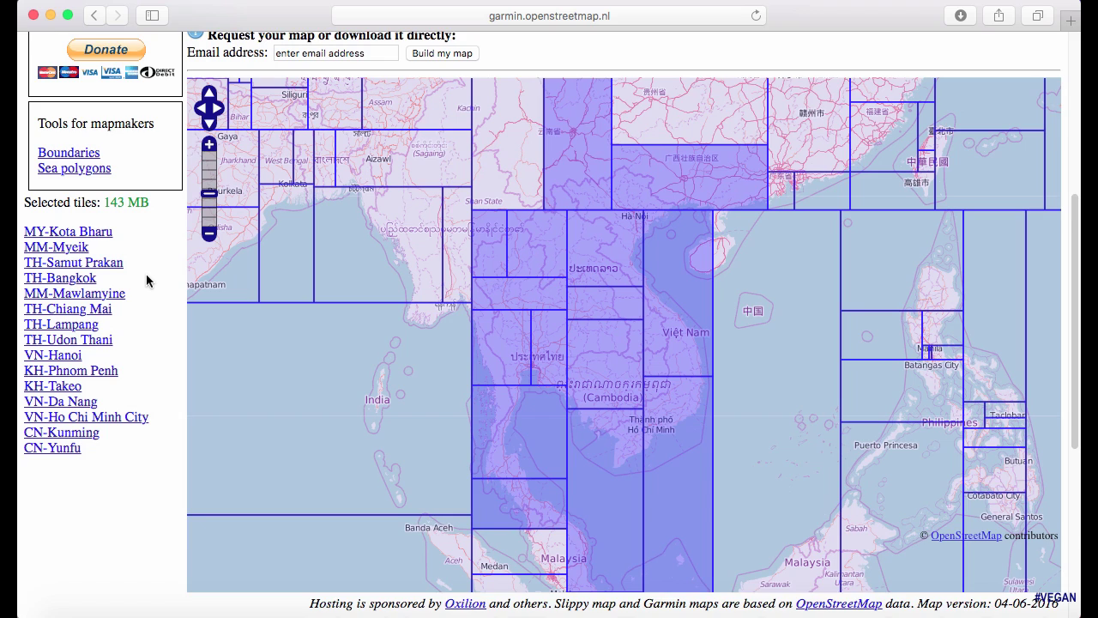
{"action": "scroll", "coordinate": [146, 274], "scroll_direction": "up", "scroll_amount": 2}
{"action": "scroll", "coordinate": [146, 273], "scroll_direction": "up", "scroll_amount": 4}
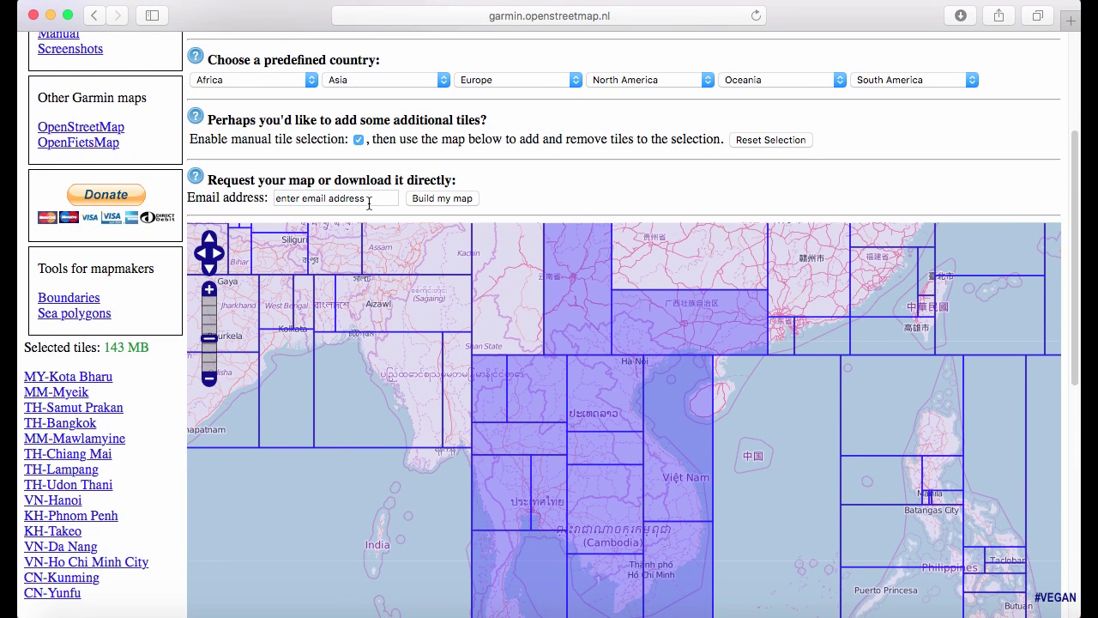
Clear the Email address field and enter your e-mail address.
{"action": "left_click", "coordinate": [376, 200]}
{"action": "key", "text": "BackSpace"}
{"action": "key", "text": "BackSpace"}
{"action": "key", "text": "BackSpace"}
{"action": "key", "text": "BackSpace"}
{"action": "key", "text": "BackSpace"}
{"action": "key", "text": "BackSpace"}
{"action": "key", "text": "BackSpace"}
{"action": "key", "text": "BackSpace"}
{"action": "key", "text": "BackSpace"}
{"action": "key", "text": "BackSpace"}
{"action": "key", "text": "BackSpace"}
{"action": "key", "text": "BackSpace"}
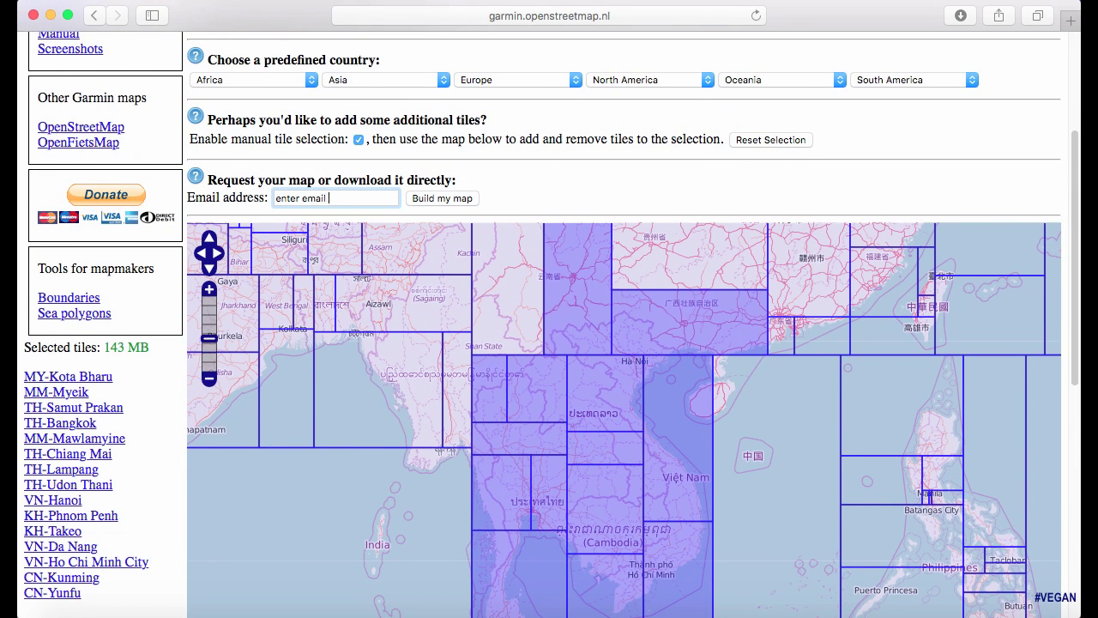
{"action": "key", "text": "BackSpace"}
{"action": "key", "text": "BackSpace"}
{"action": "key", "text": "BackSpace"}
{"action": "key", "text": "BackSpace"}
{"action": "key", "text": "BackSpace"}
{"action": "key", "text": "BackSpace"}
{"action": "key", "text": "BackSpace"}
{"action": "type", "text": "govern@@today.com"}
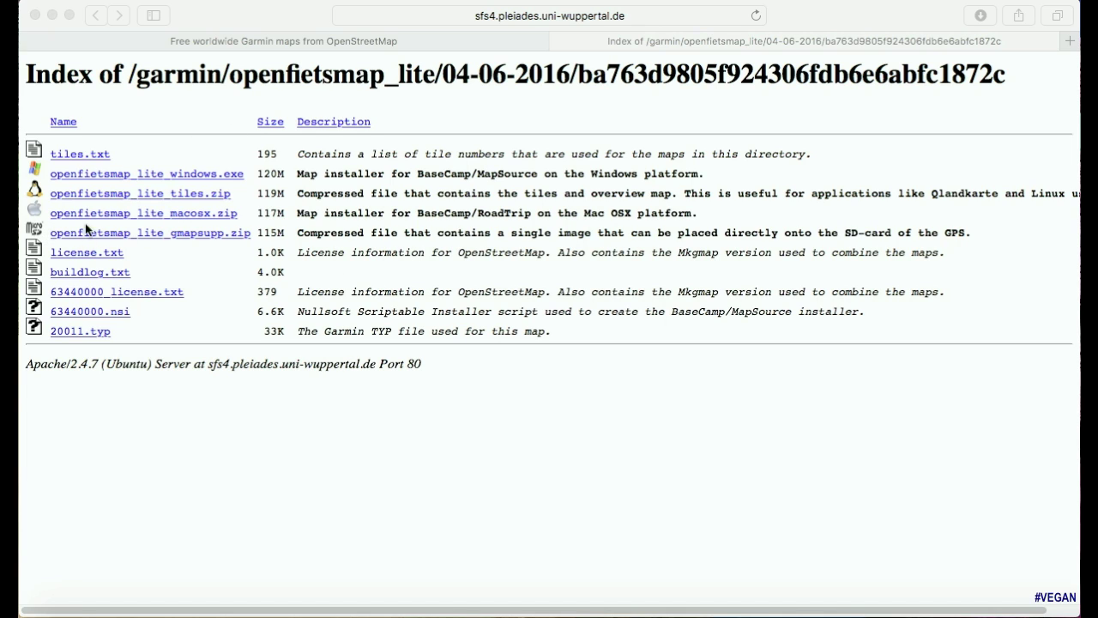
Find openfietsmap_lite_gmapsupp.zip (115M) in the openfietsmap_lite download index.
{"action": "left_click", "coordinate": [51, 235]}
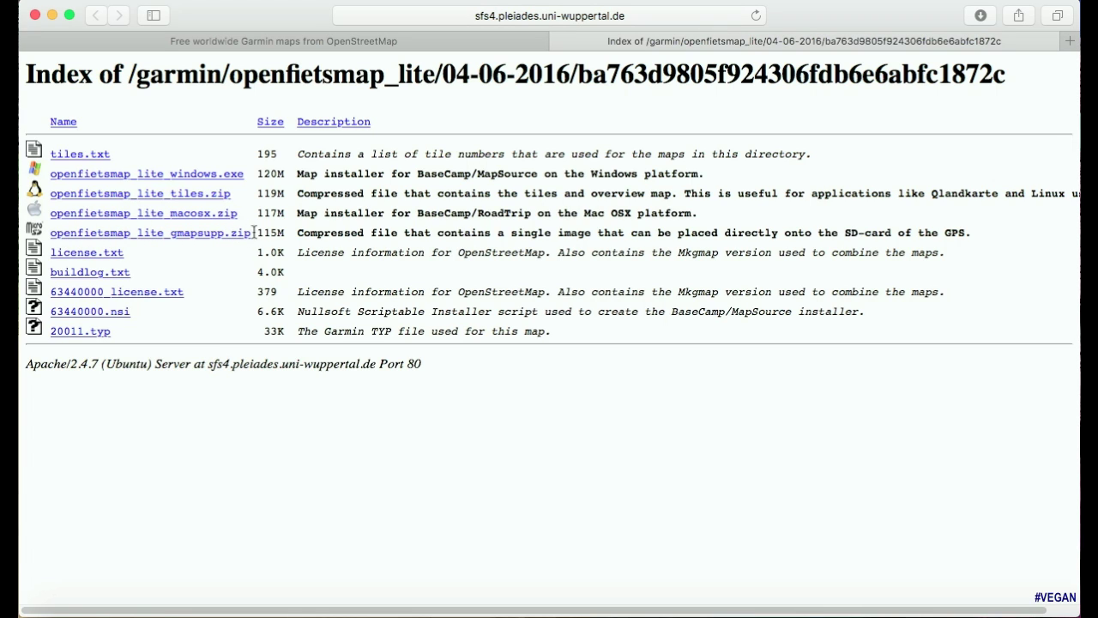
{"action": "left_click_drag", "start_coordinate": [262, 233], "coordinate": [50, 236]}
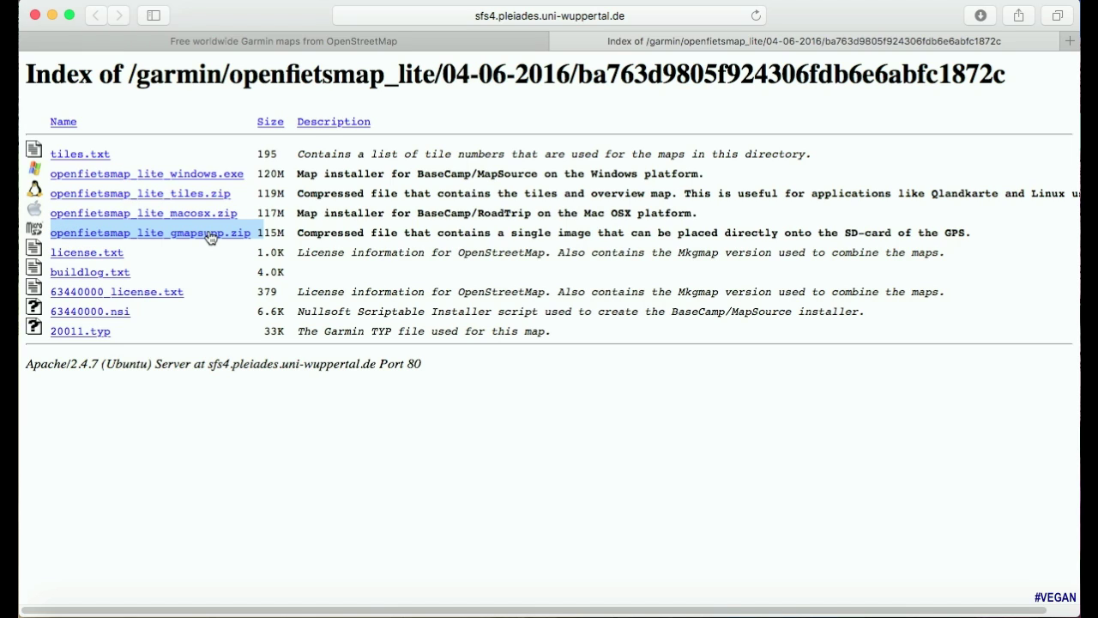
{"action": "left_click", "coordinate": [235, 266]}
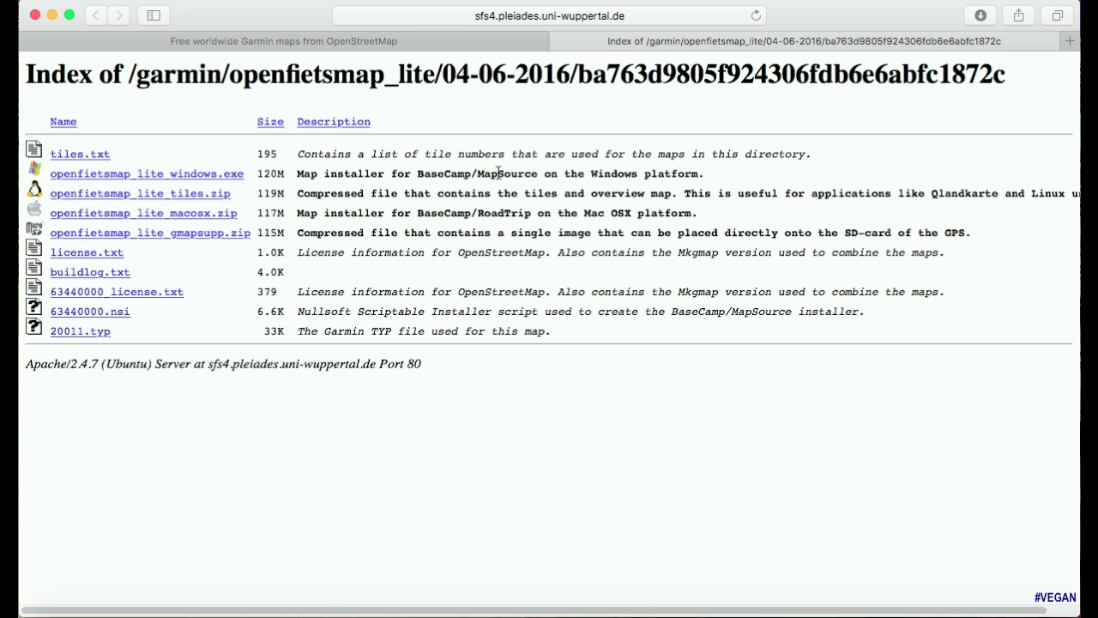
Select gmapsupp.img (175.8 MB) in the Fullfor810 Finder window, then bring SDCARD forward.
{"action": "mouse_move", "coordinate": [464, 613]}
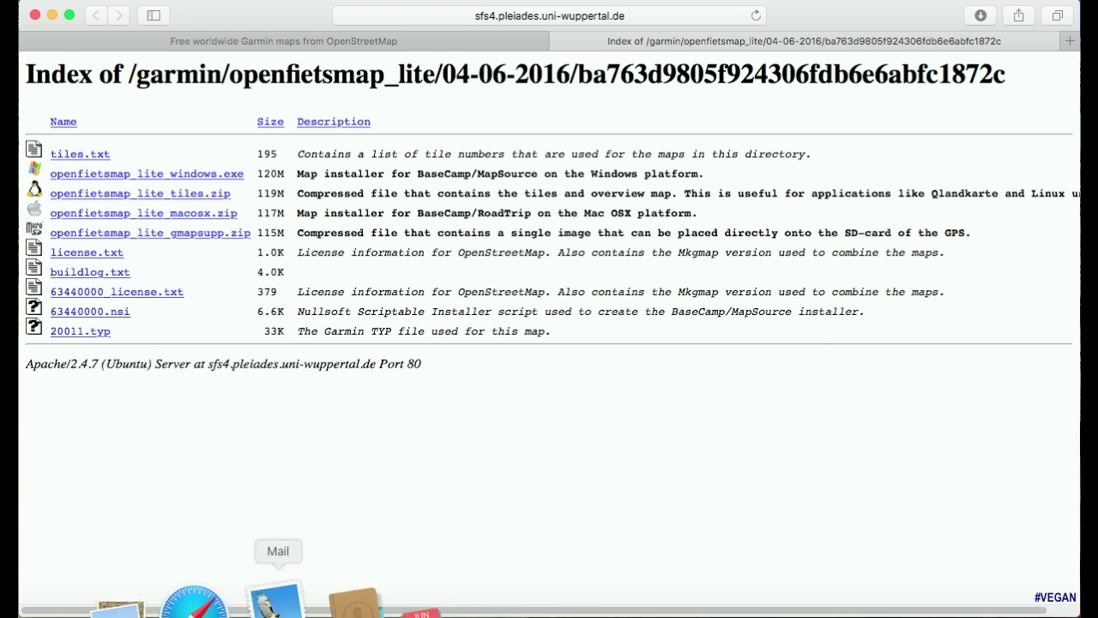
{"action": "left_click", "coordinate": [69, 602]}
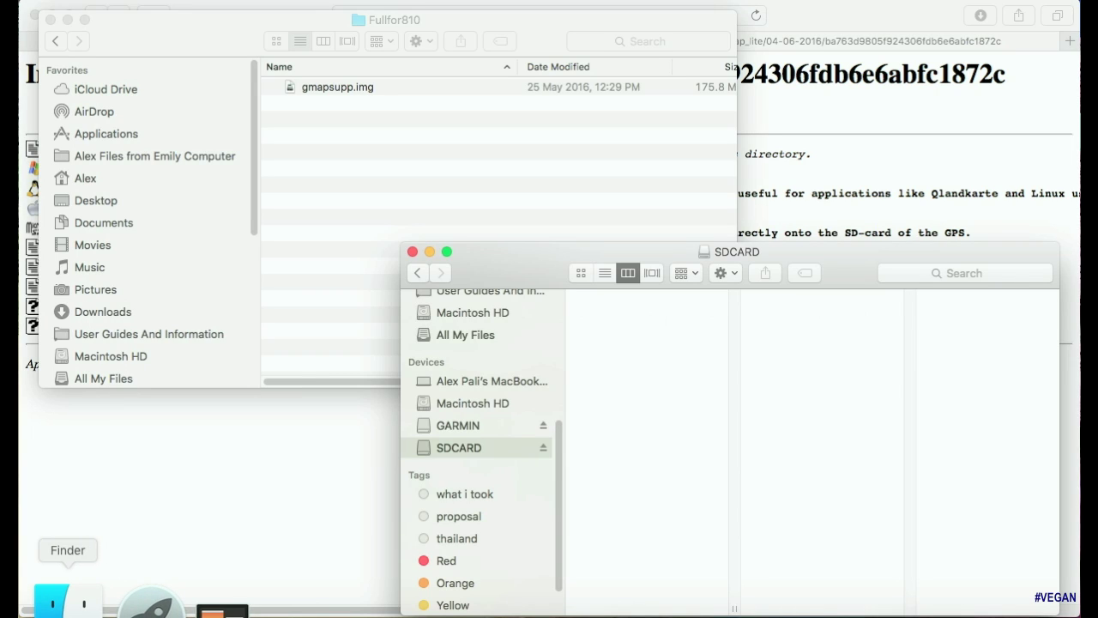
{"action": "left_click", "coordinate": [221, 183]}
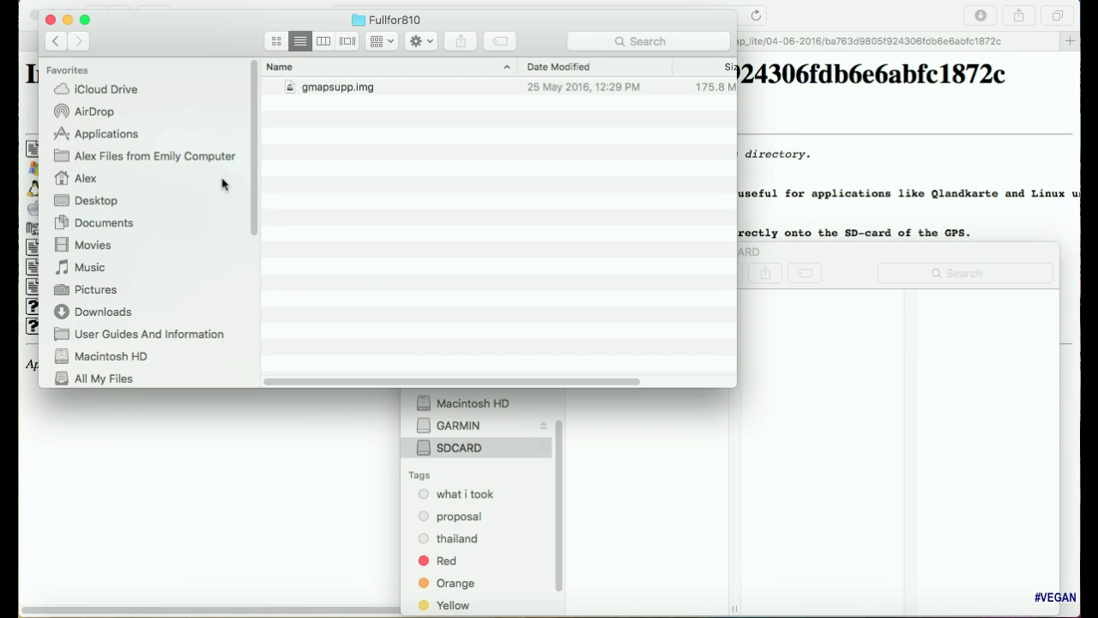
{"action": "left_click", "coordinate": [338, 86]}
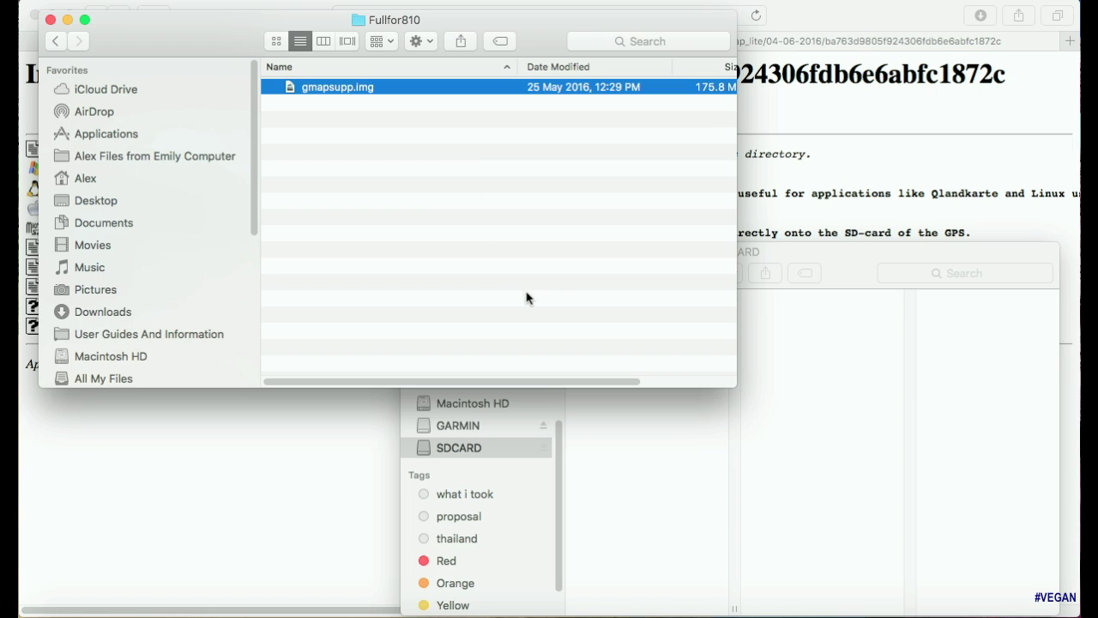
{"action": "left_click", "coordinate": [649, 446]}
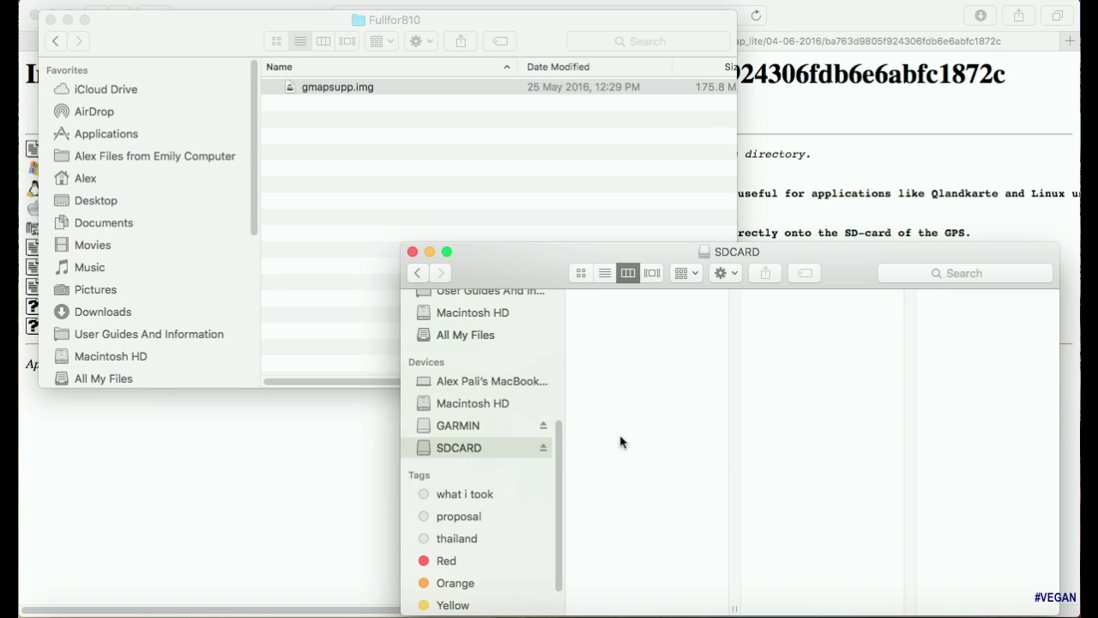
Compare the GARMIN and SDCARD devices in the sidebar, ending on the empty SD card.
{"action": "left_click", "coordinate": [470, 428]}
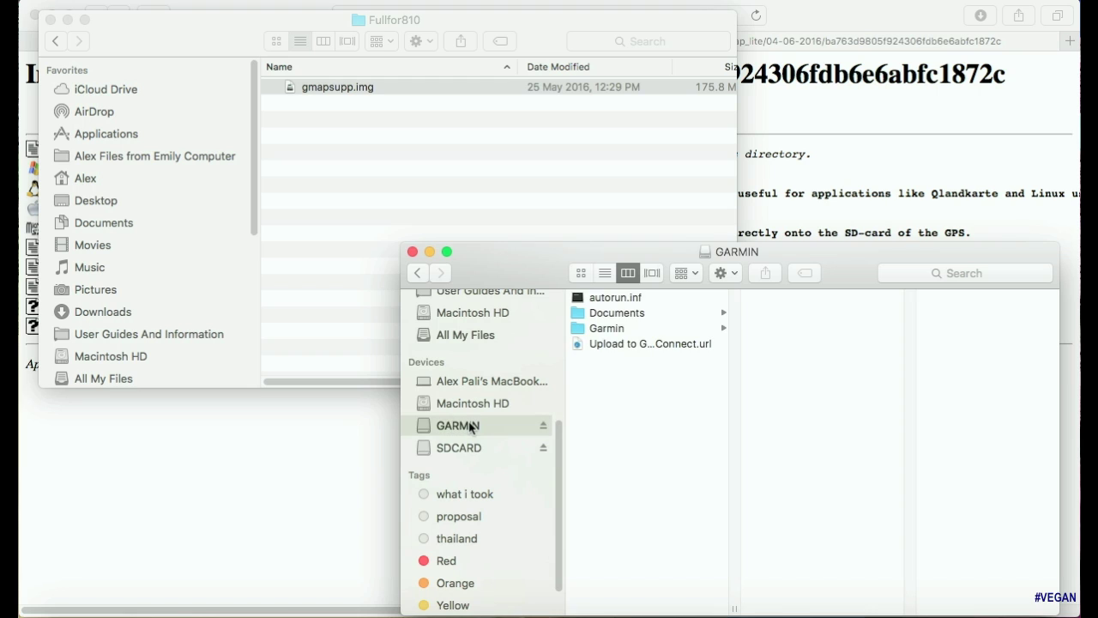
{"action": "left_click", "coordinate": [460, 457]}
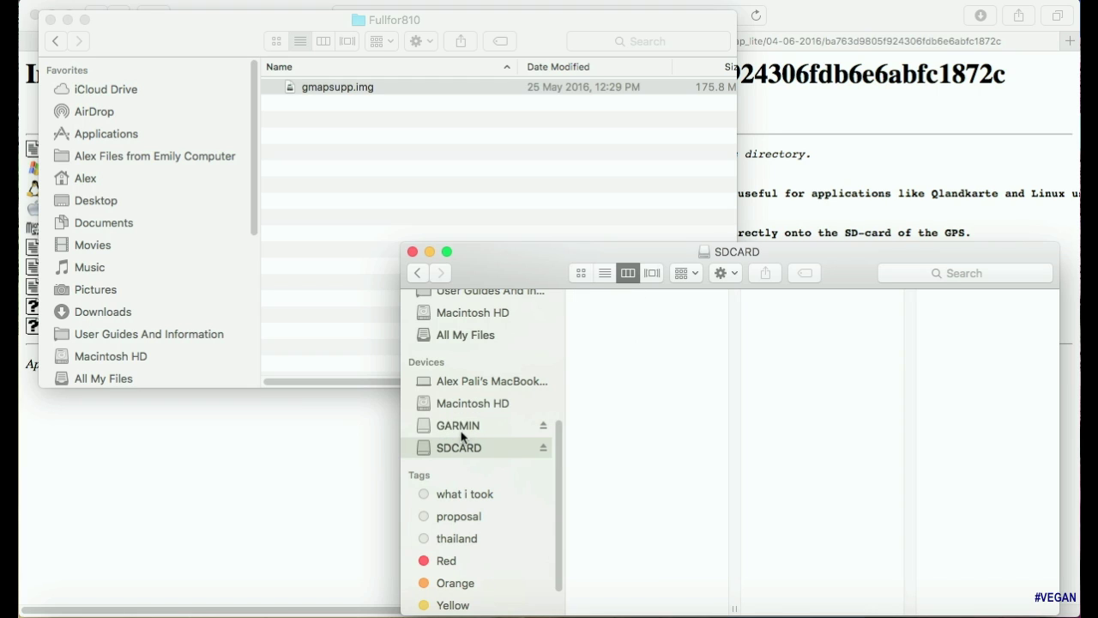
{"action": "left_click", "coordinate": [462, 434]}
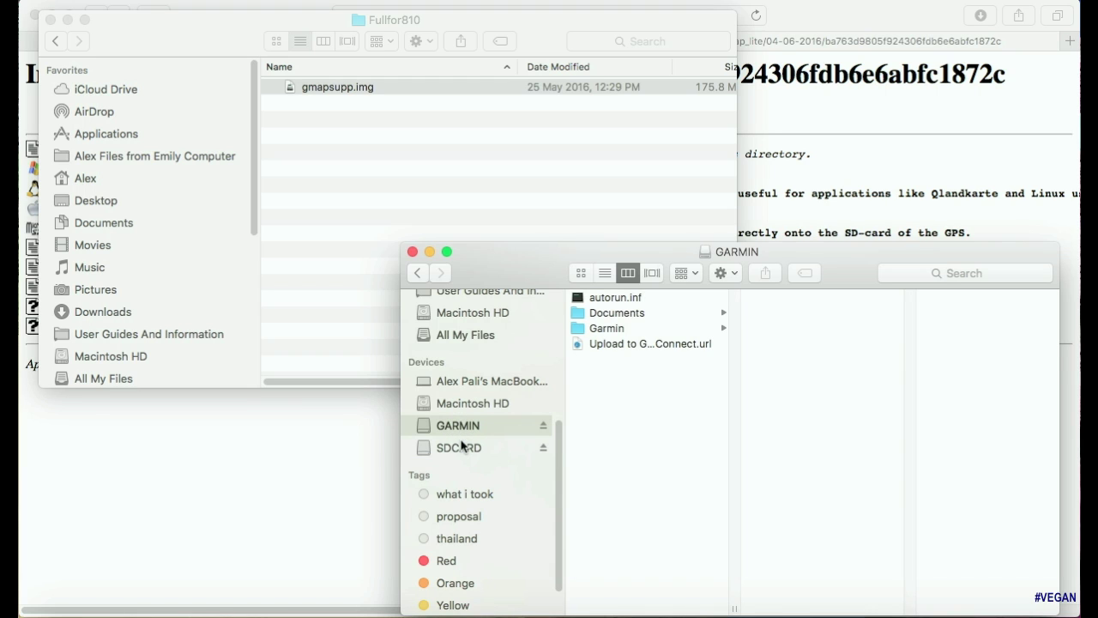
{"action": "left_click", "coordinate": [461, 448]}
{"action": "left_click", "coordinate": [468, 426]}
{"action": "left_click", "coordinate": [460, 448]}
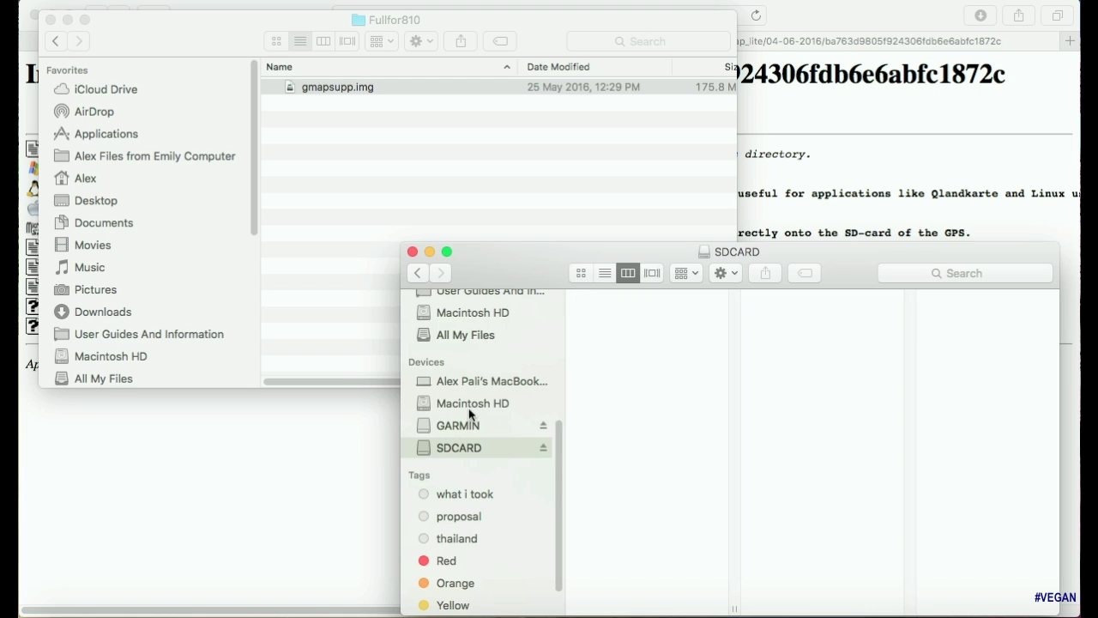
{"action": "left_click", "coordinate": [467, 429]}
{"action": "left_click", "coordinate": [461, 449]}
Create a folder named Garmin on the SD card and copy gmapsupp.img into it.
{"action": "right_click", "coordinate": [669, 347]}
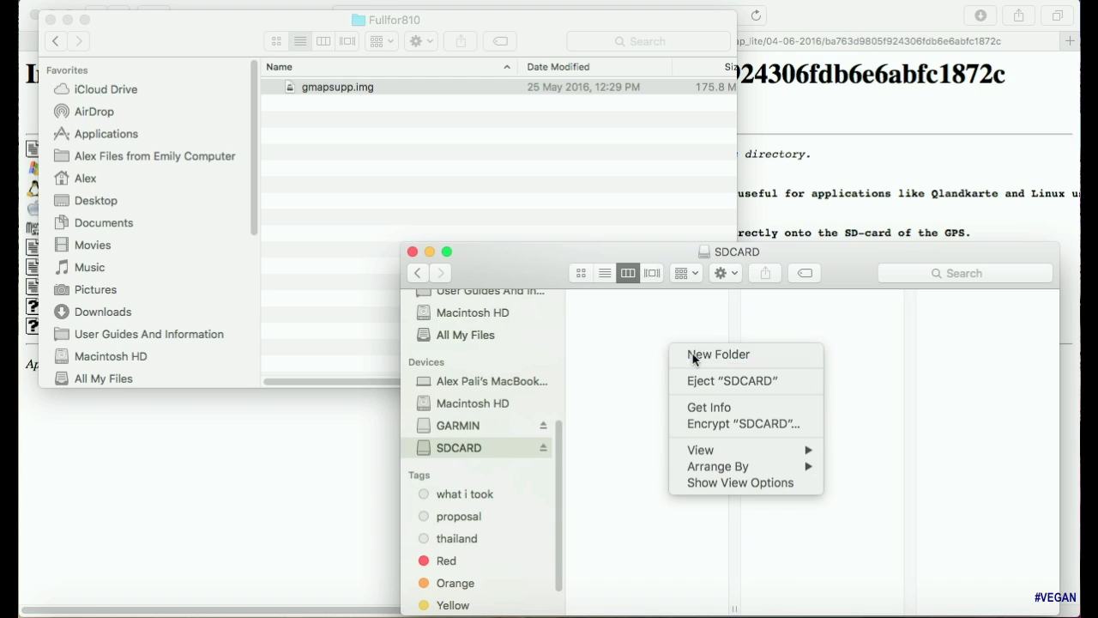
{"action": "left_click", "coordinate": [693, 356]}
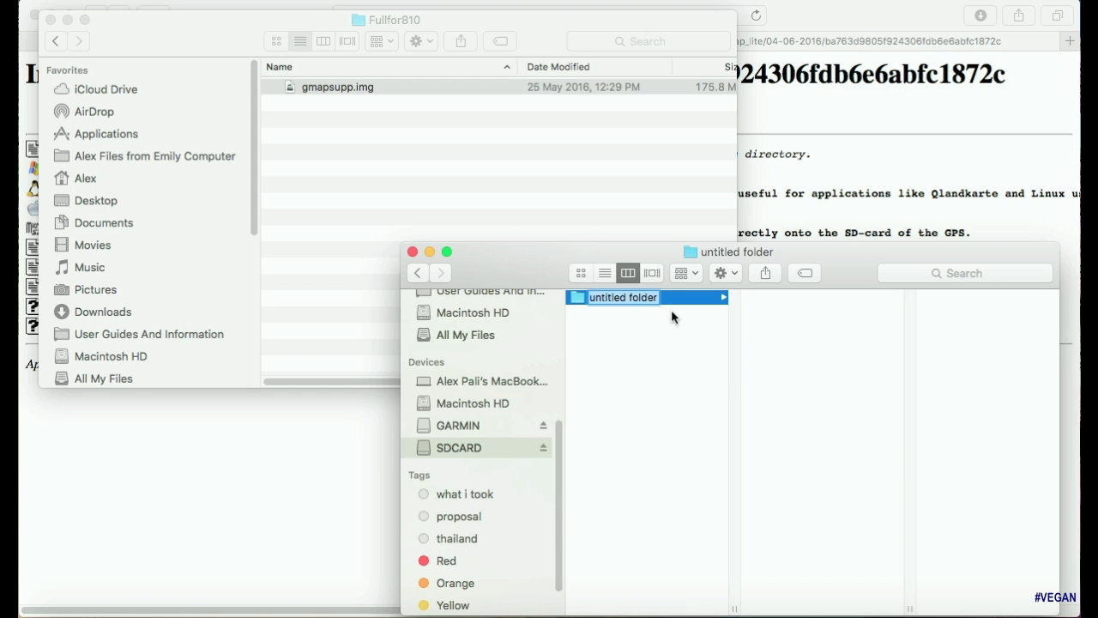
{"action": "type", "text": "Garmin"}
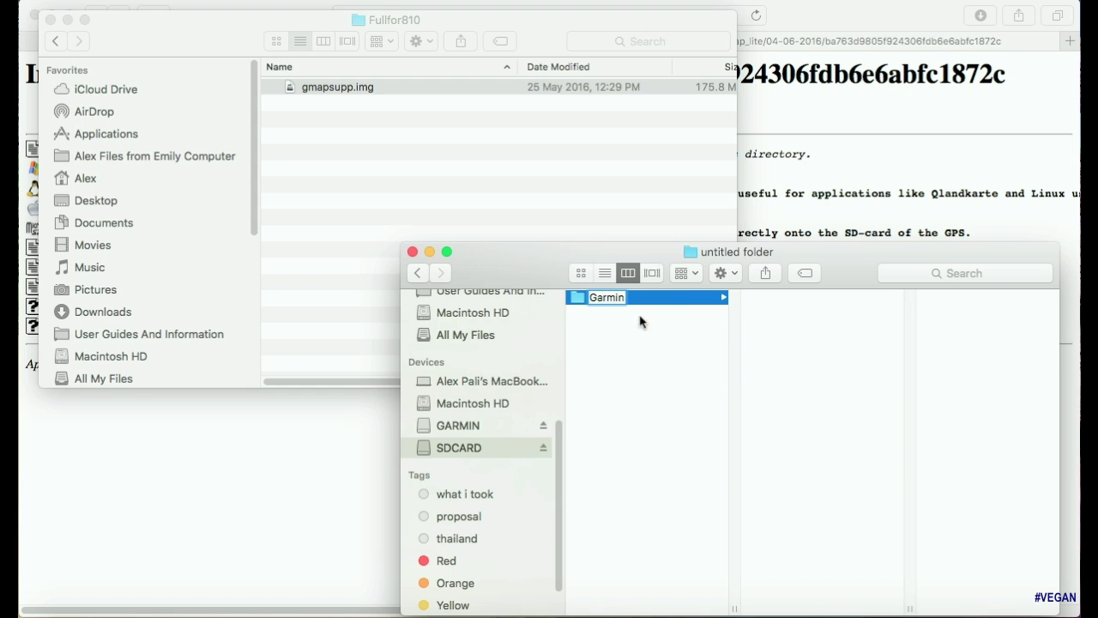
{"action": "key", "text": "Return"}
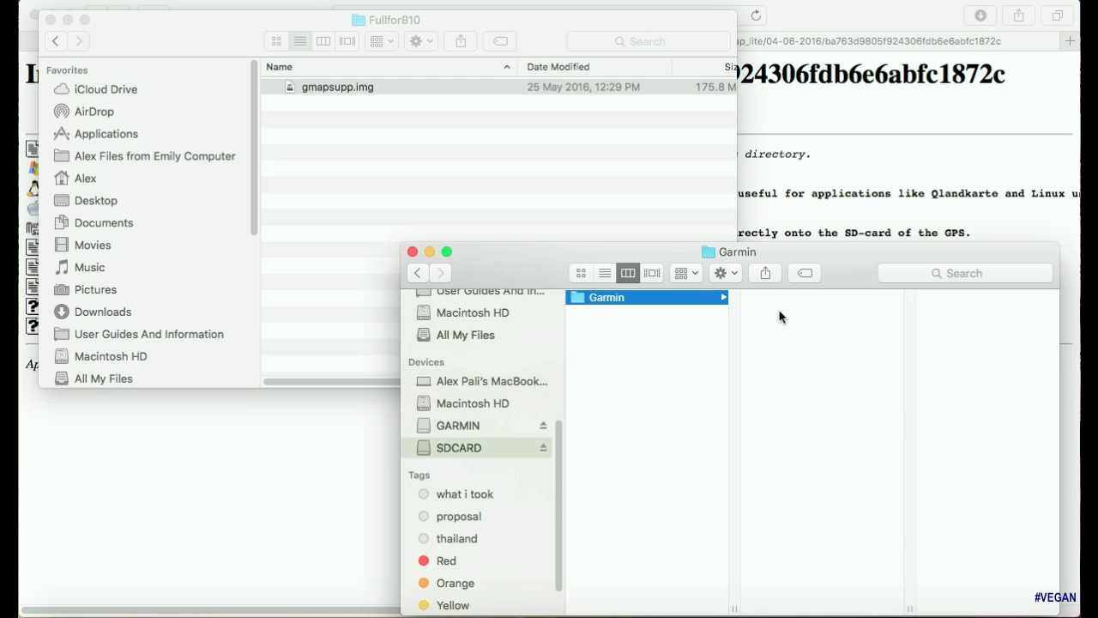
{"action": "left_click_drag", "start_coordinate": [333, 86], "coordinate": [813, 340]}
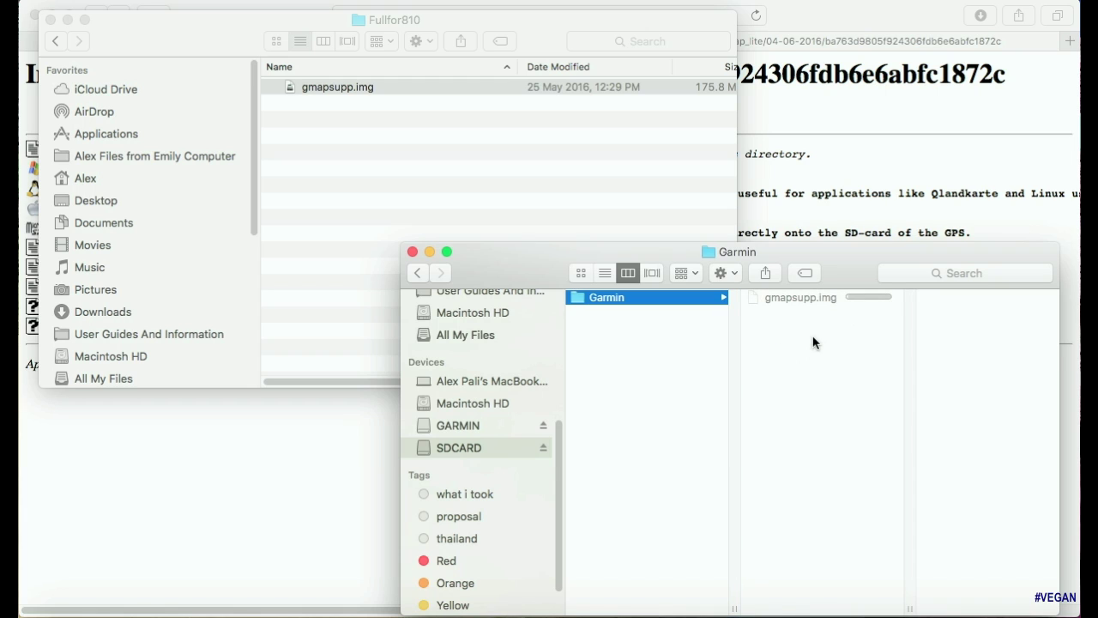